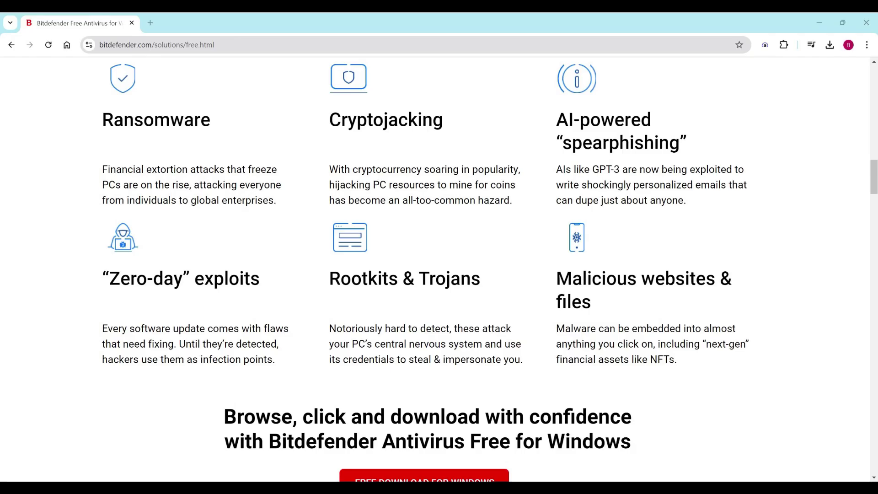
Scroll down the Bitdefender Antivirus Free features and comparison page.
scroll(440, 269, "down", 10)
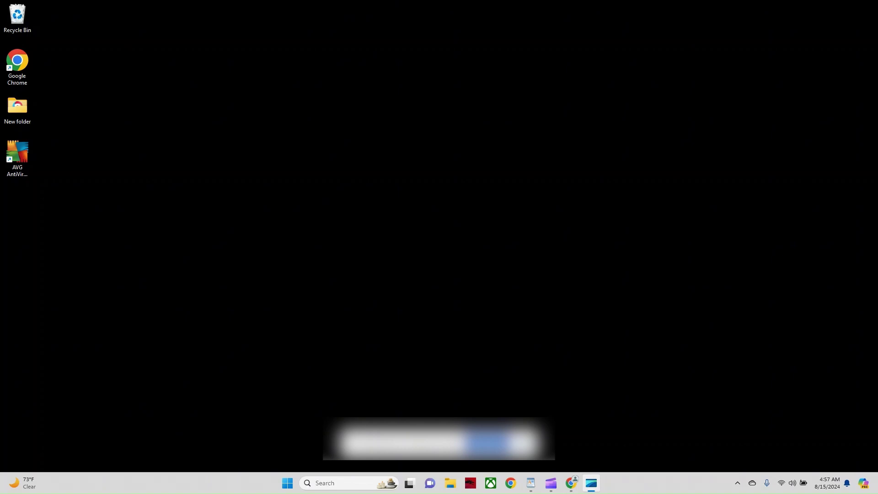
Search Windows for 'settings' and launch the Settings app.
key("super+s")
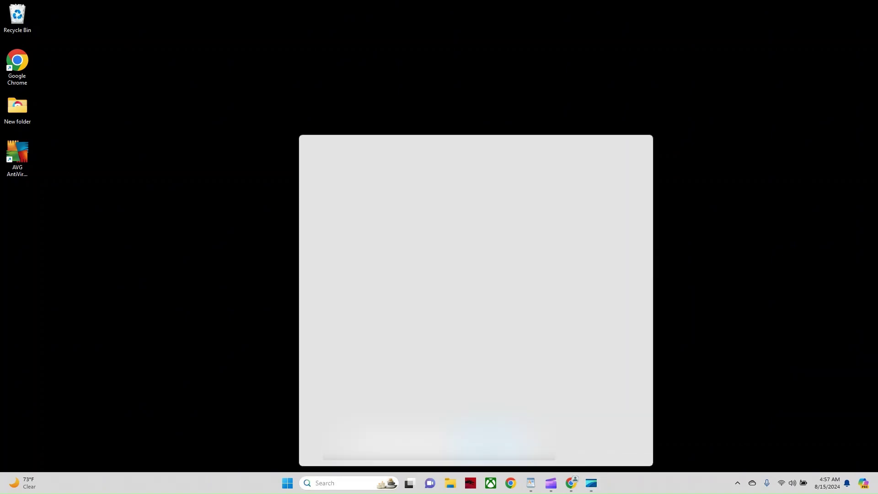
key("super+x")
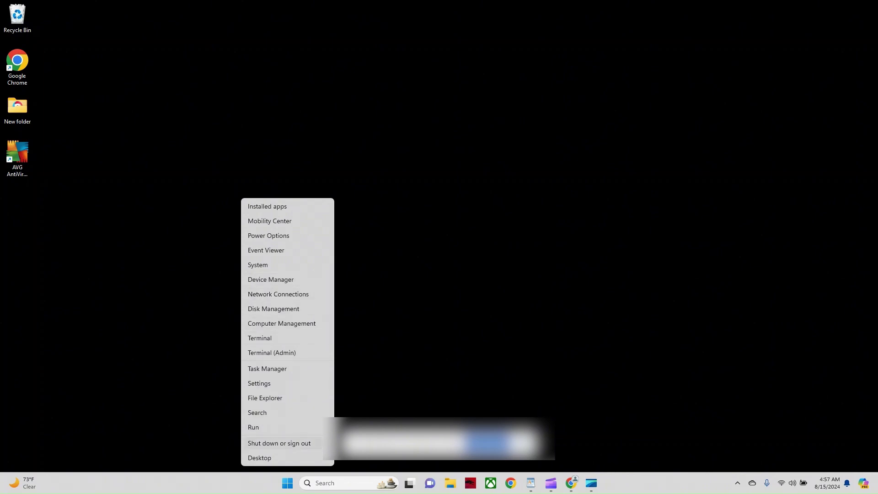
key("s")
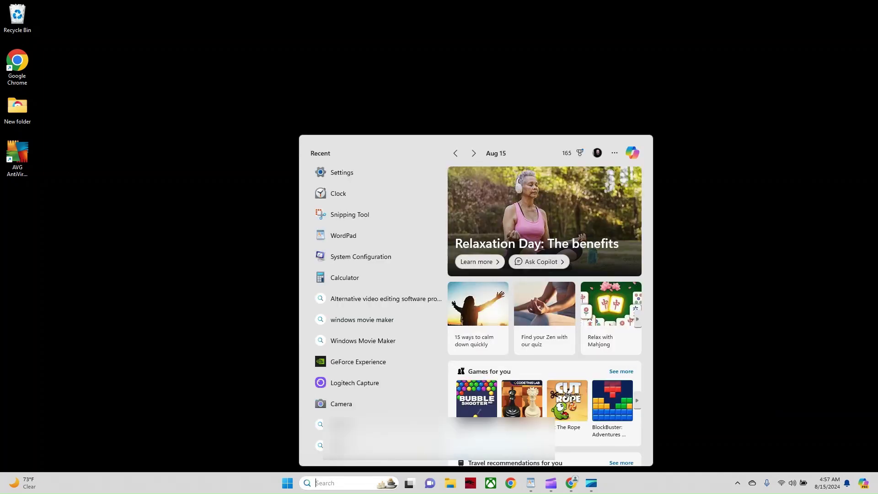
type("se")
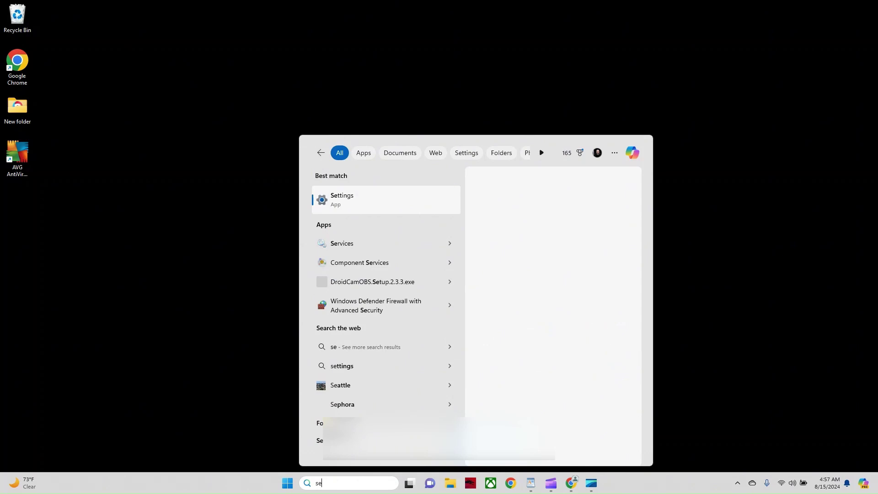
type("ttings")
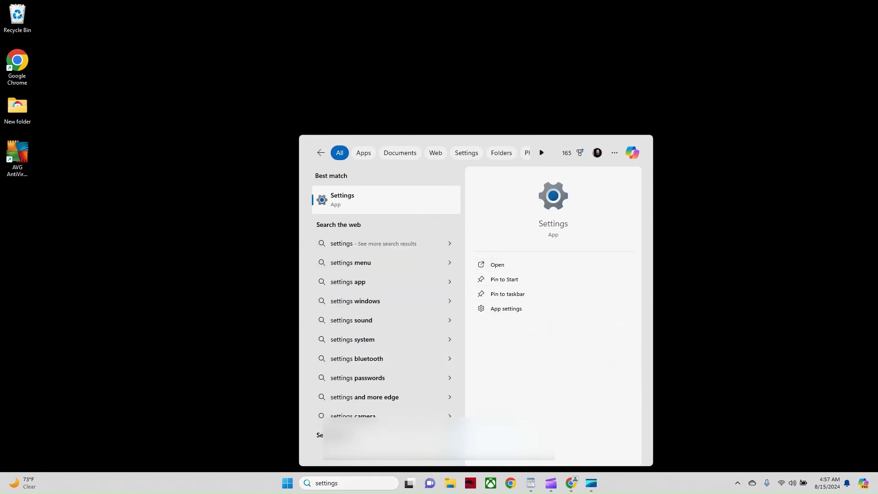
key("Return")
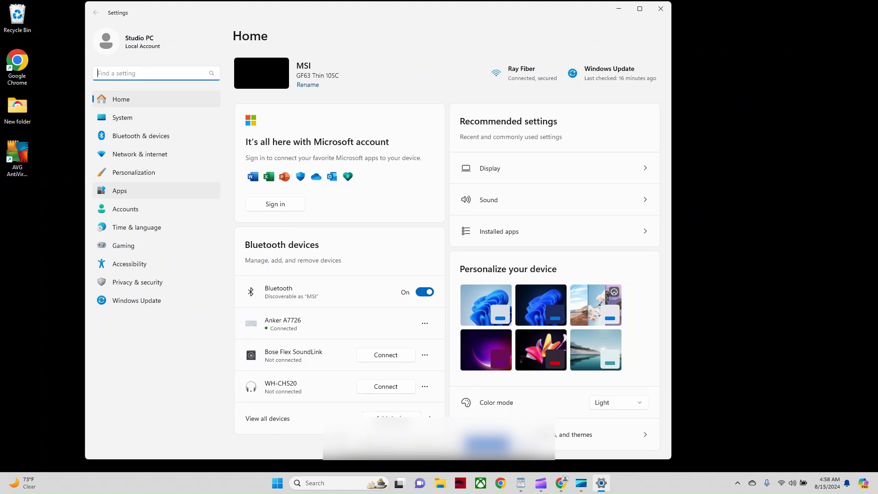
Go to Apps › Installed apps to list AVG AntiVirus Free and AVG Secure Browser.
left_click(120, 190)
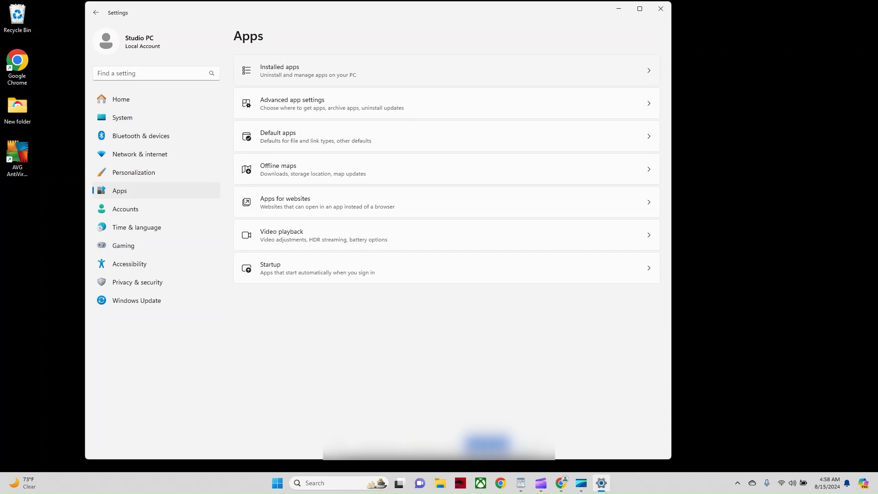
left_click(280, 70)
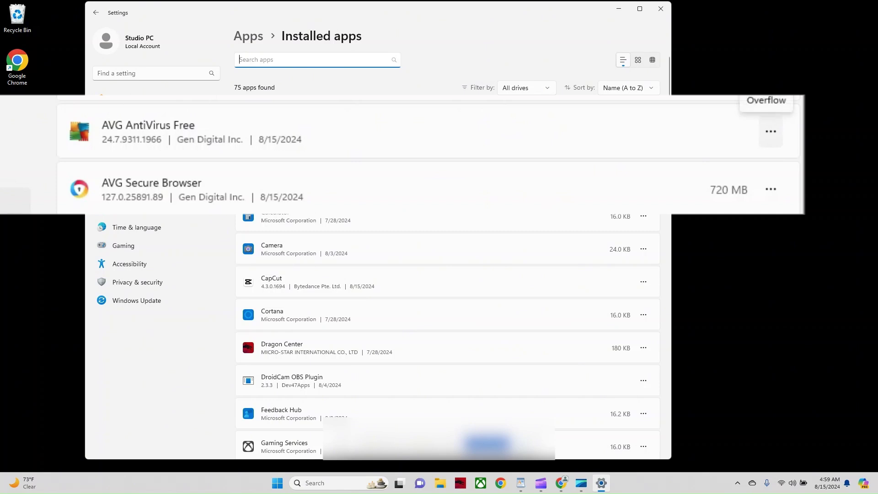
Choose Uninstall for AVG AntiVirus Free in Installed apps and confirm it.
left_click(772, 132)
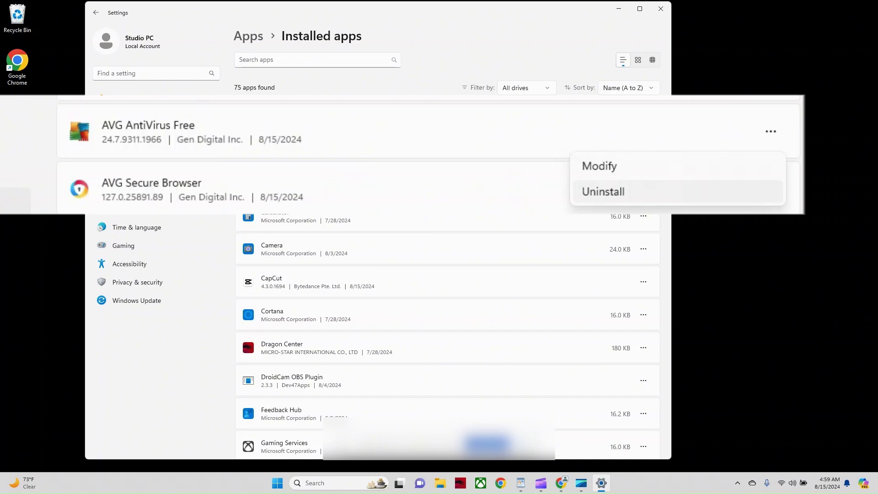
key("Return")
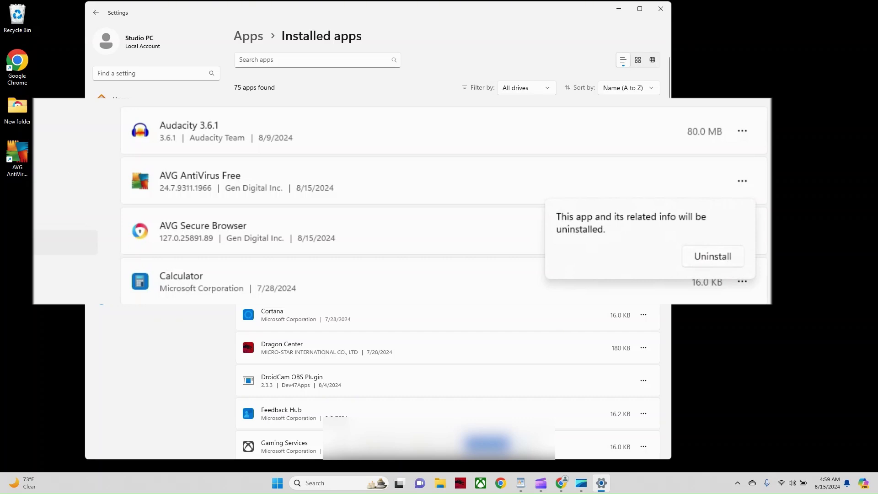
key("Return")
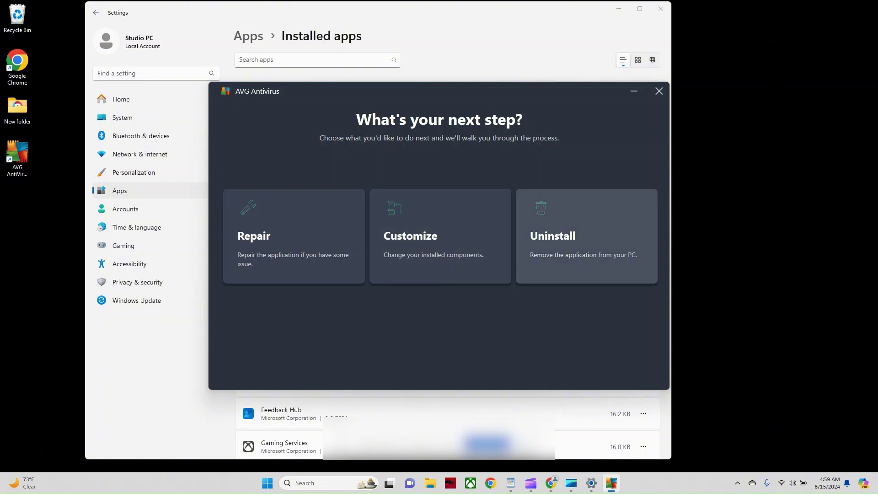
Pick the Uninstall option in AVG's setup window, then finish with Restart Later.
left_click(587, 236)
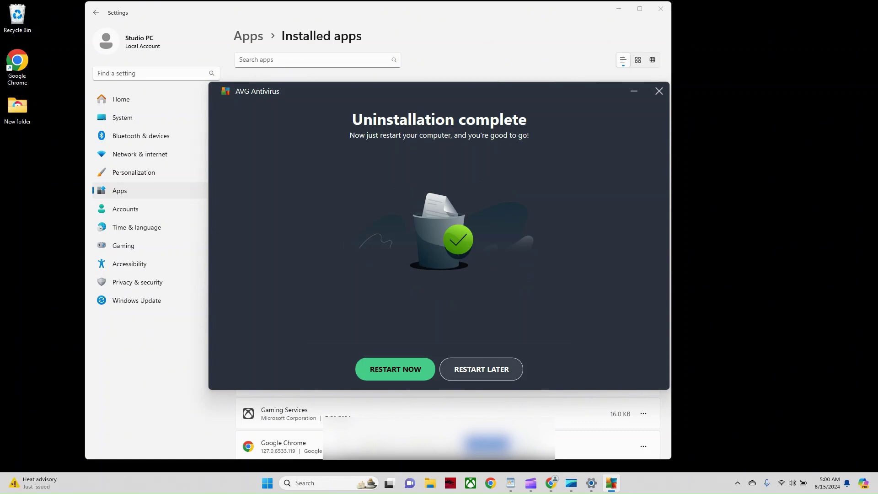
left_click(481, 370)
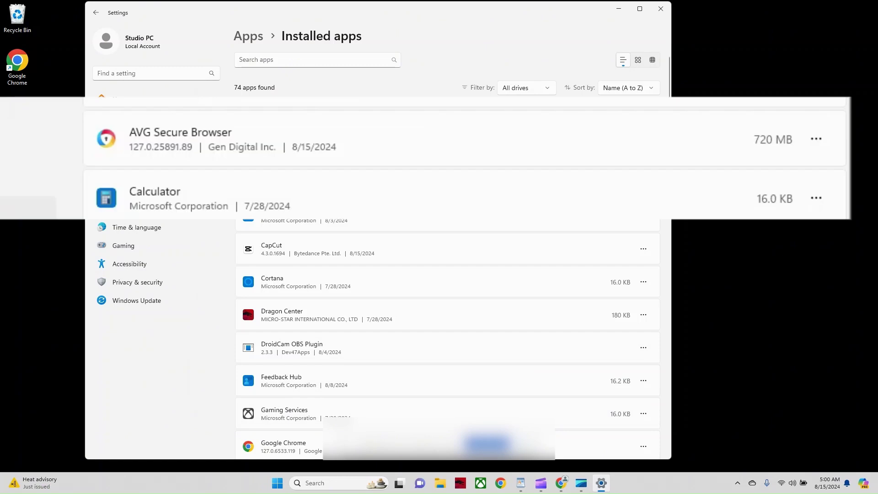
Choose Uninstall for AVG Secure Browser in Installed apps and confirm it.
left_click(817, 138)
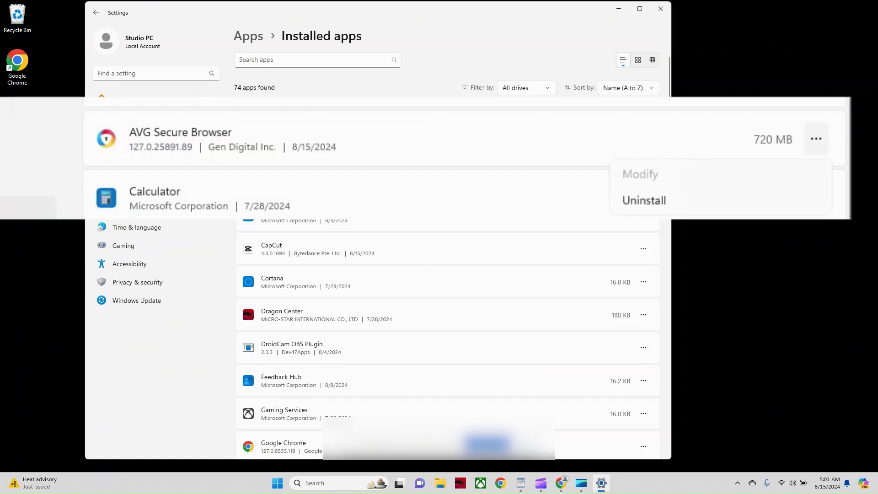
left_click(644, 201)
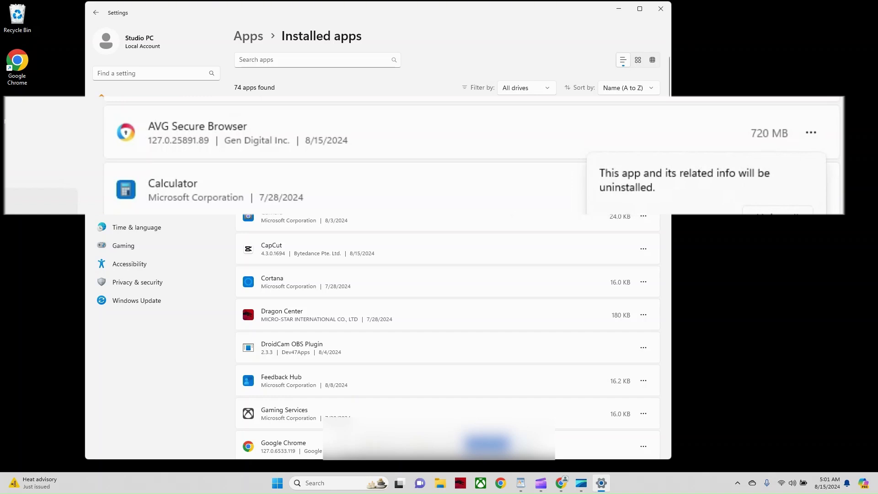
key("Return")
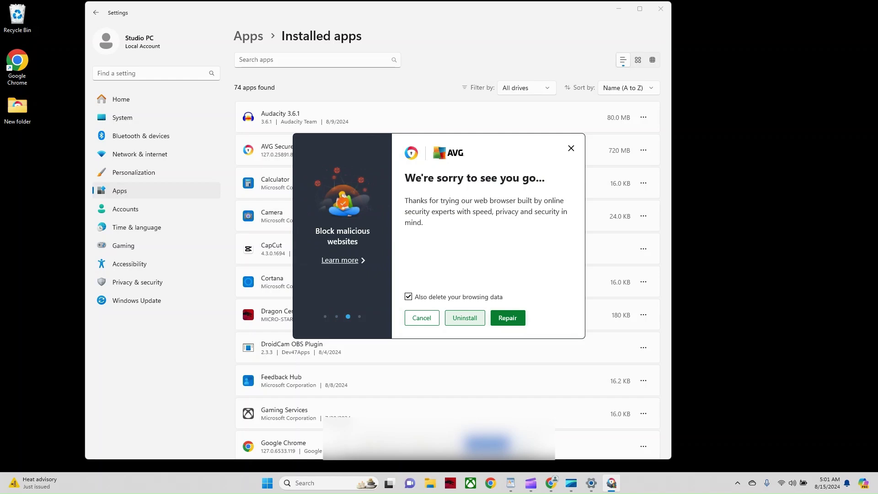
Uninstall AVG Secure Browser along with its browsing data, skipping the PRO offer.
left_click(465, 317)
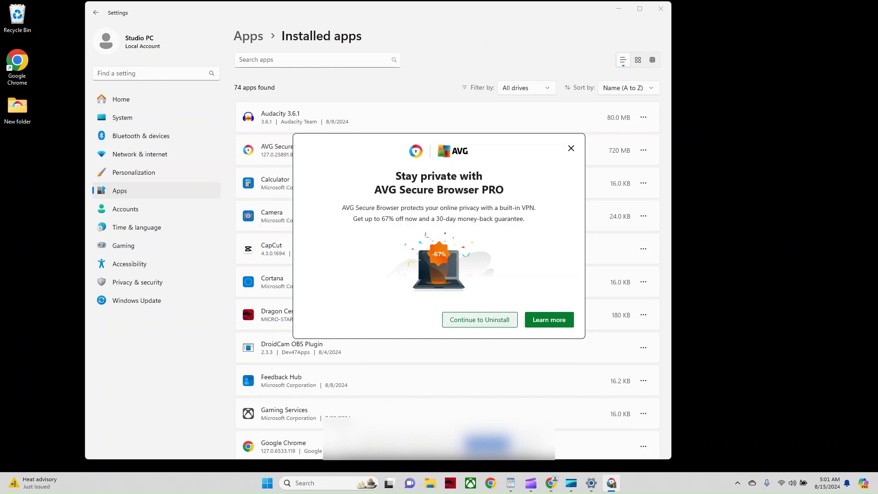
left_click(465, 319)
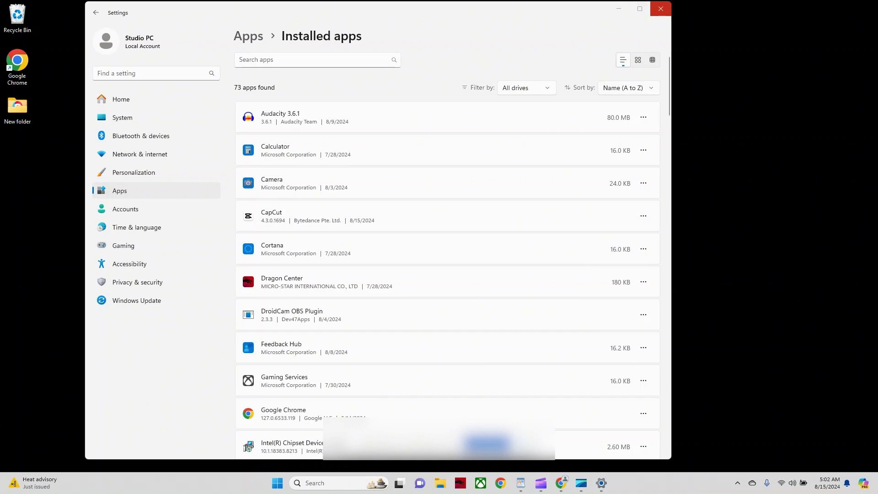
Close the Windows Settings window.
left_click(660, 9)
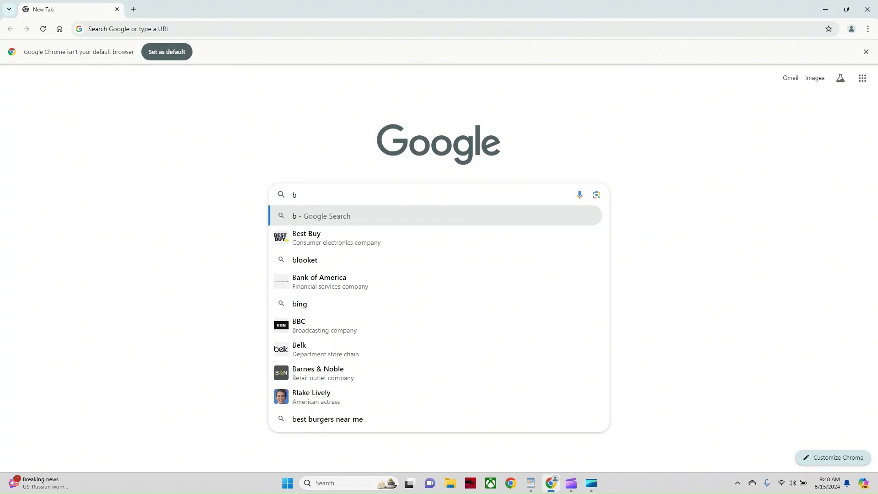
Google 'bitdefender free' and open the Bitdefender Antivirus Free for Windows result.
type("itdefender free")
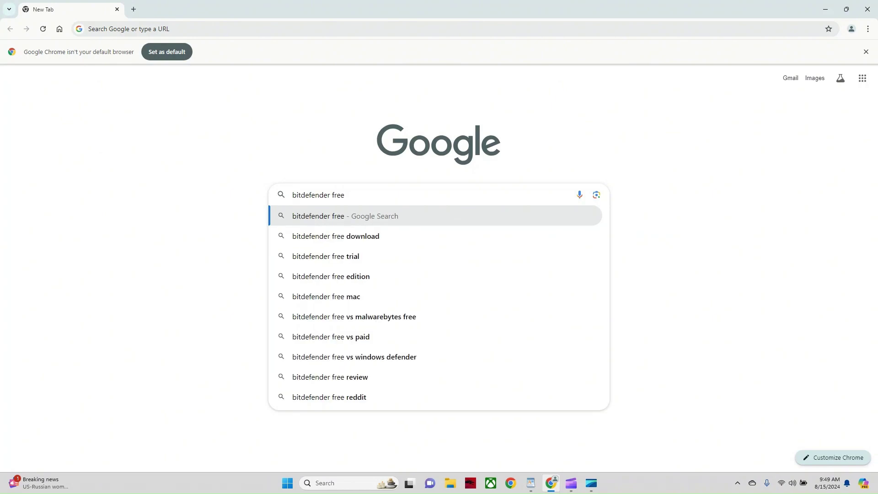
key("Return")
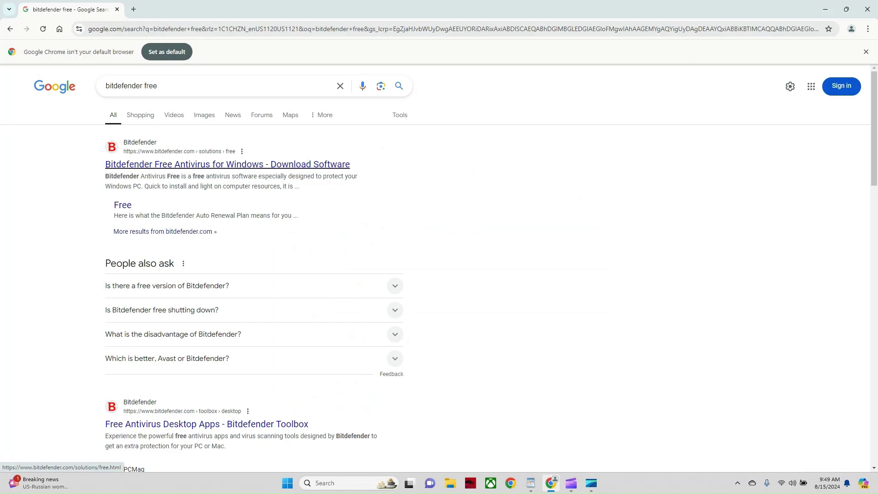
left_click(228, 164)
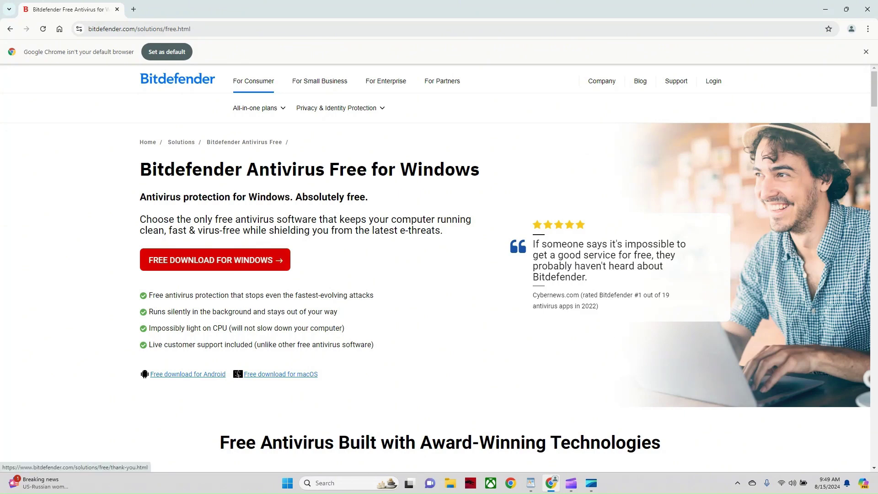
Download bitdefender_avfree.exe and run it from Chrome's downloads.
left_click(215, 260)
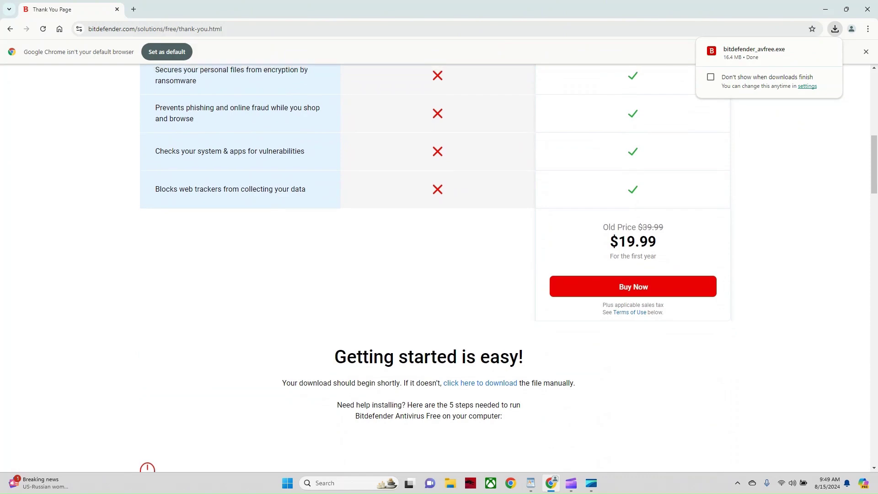
scroll(439, 265, "up", 13)
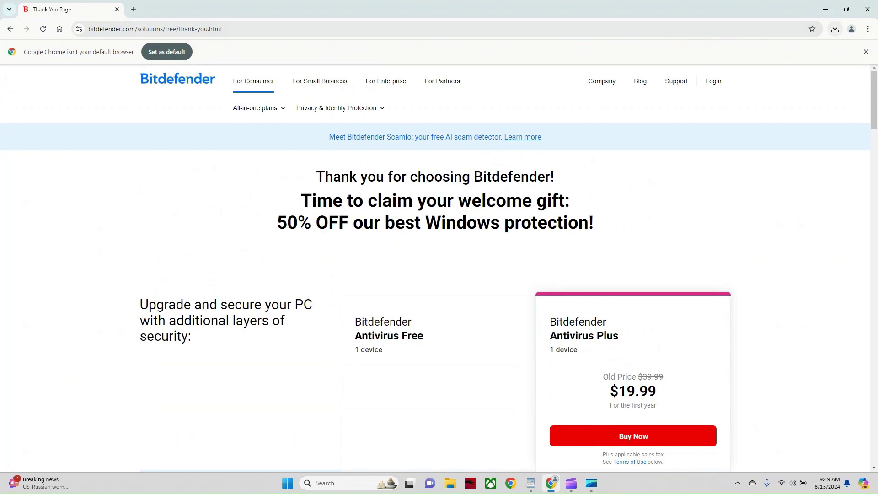
left_click(835, 29)
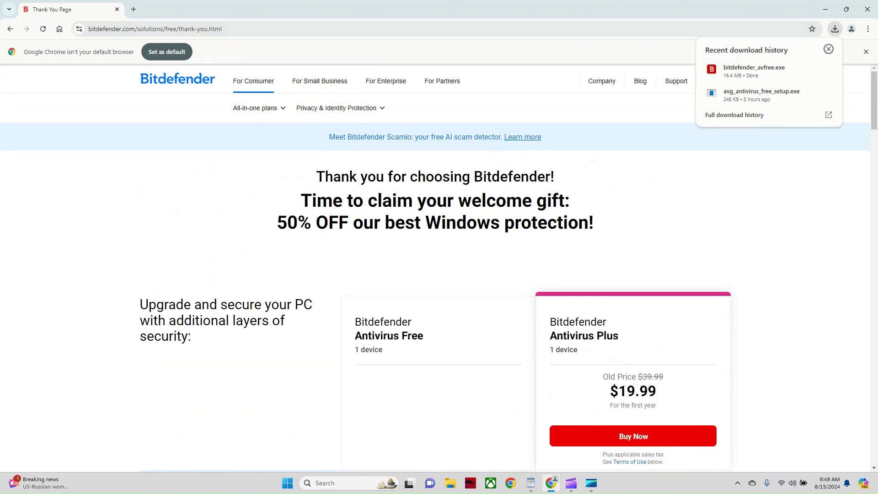
key("Escape")
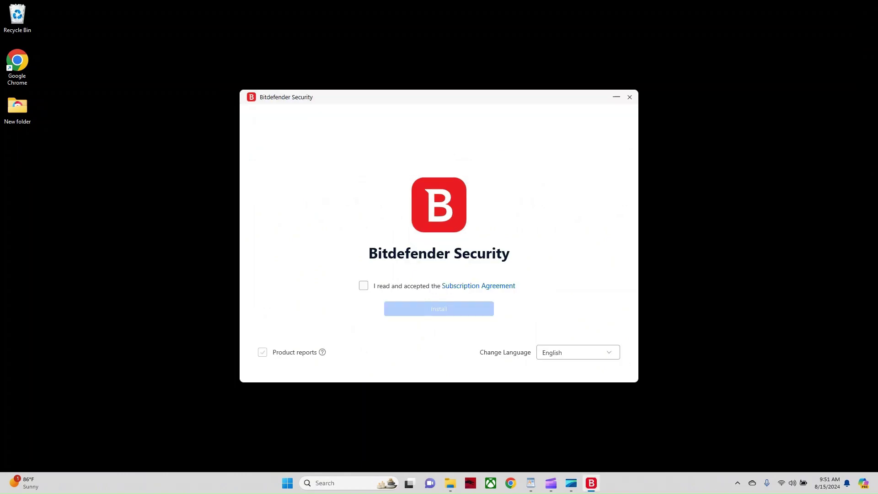
Accept the subscription agreement, turn off Product reports, install Bitdefender and continue to account creation.
left_click(363, 286)
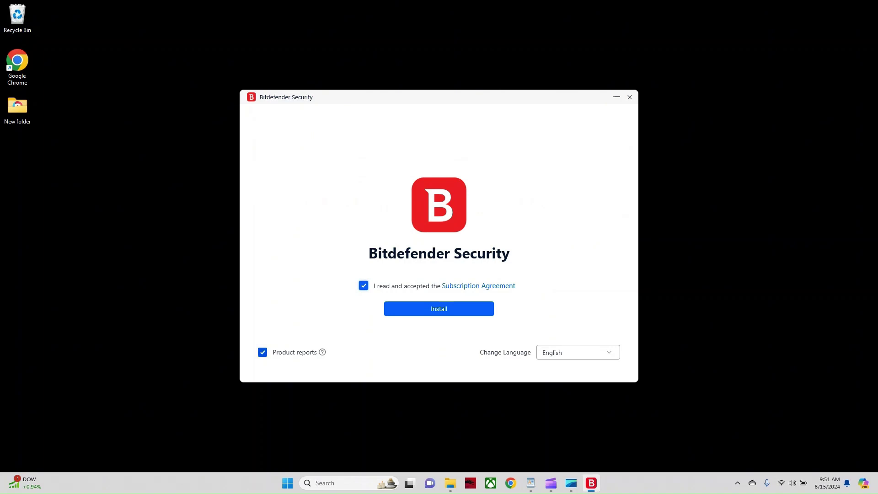
left_click(263, 352)
left_click(439, 308)
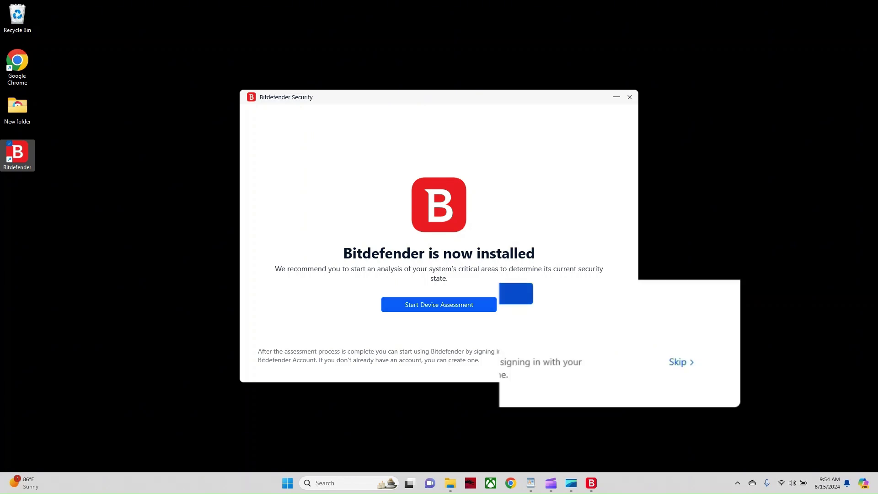
key("Return")
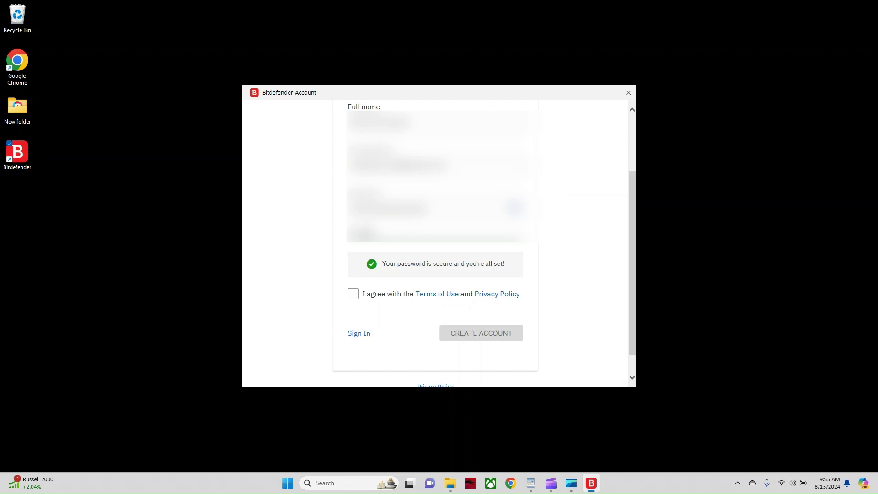
Agree to the Terms of Use and Privacy Policy and create the Bitdefender account.
left_click(353, 294)
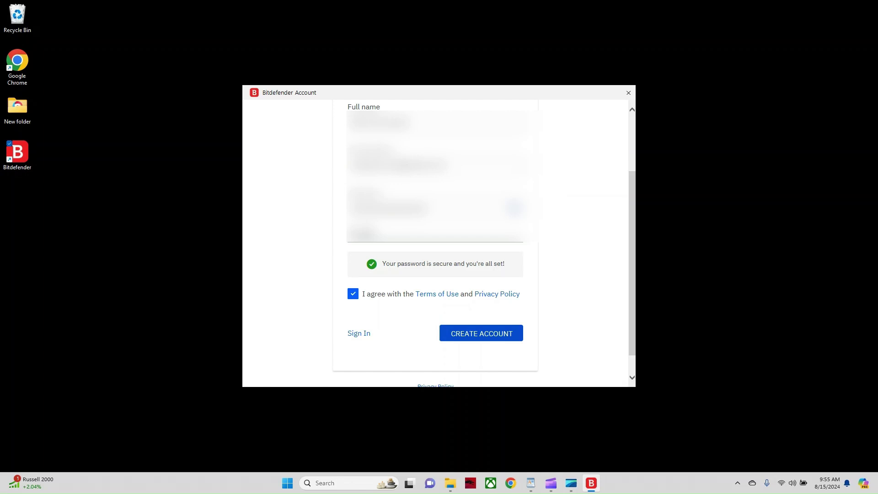
left_click(481, 333)
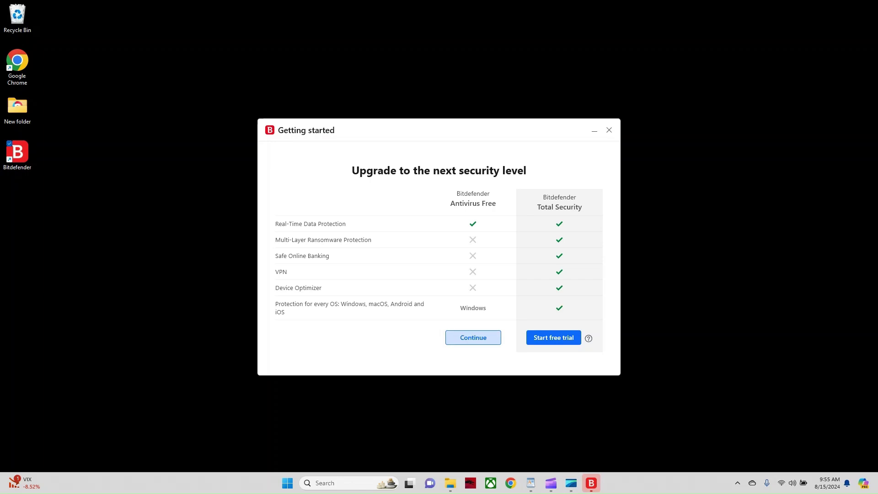
Keep Antivirus Free instead of the Total Security trial and finish activating the free subscription.
left_click(473, 338)
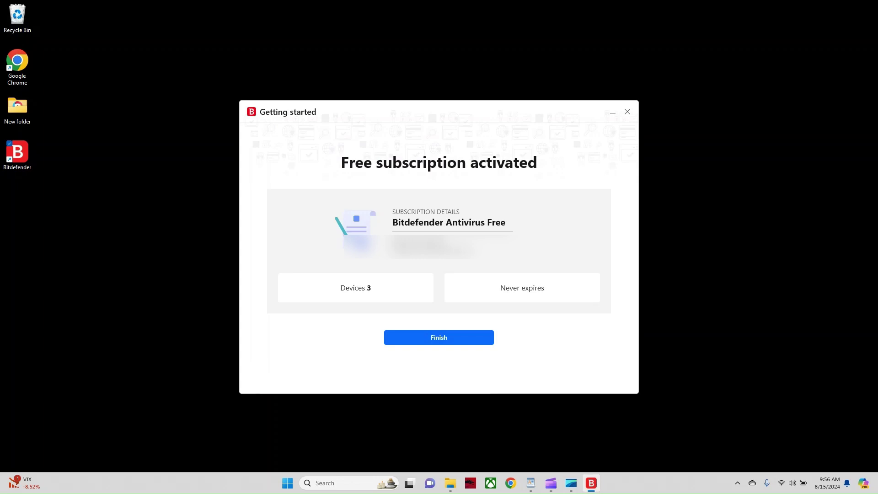
key("Return")
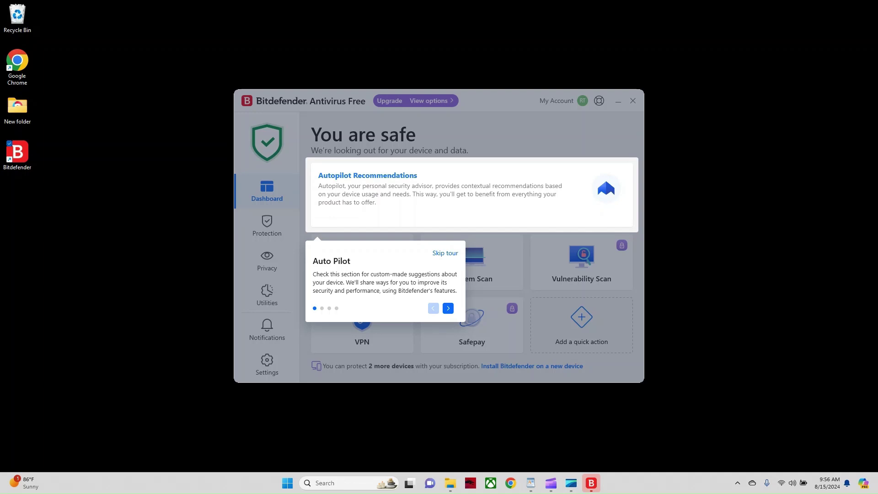
Skip the Auto Pilot introductory tour once configuration finishes.
left_click(519, 239)
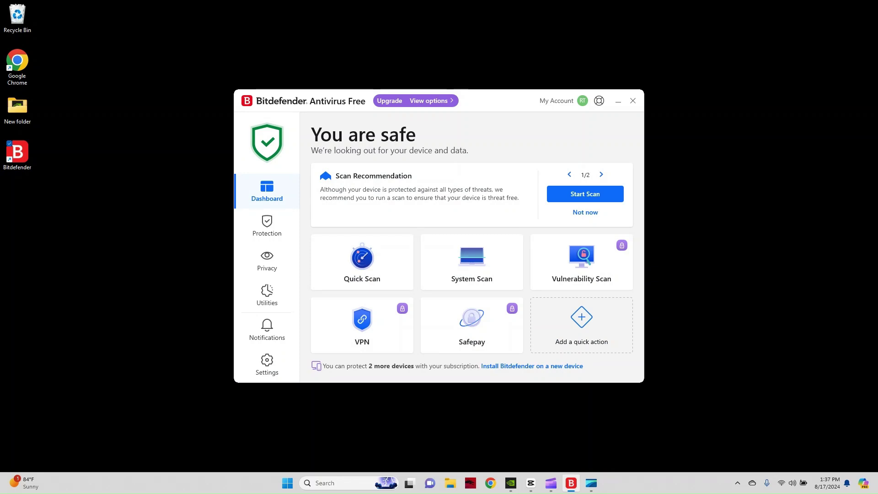
In General settings, leave Security widget off and disable Special offers and Recommendation notifications.
left_click(267, 365)
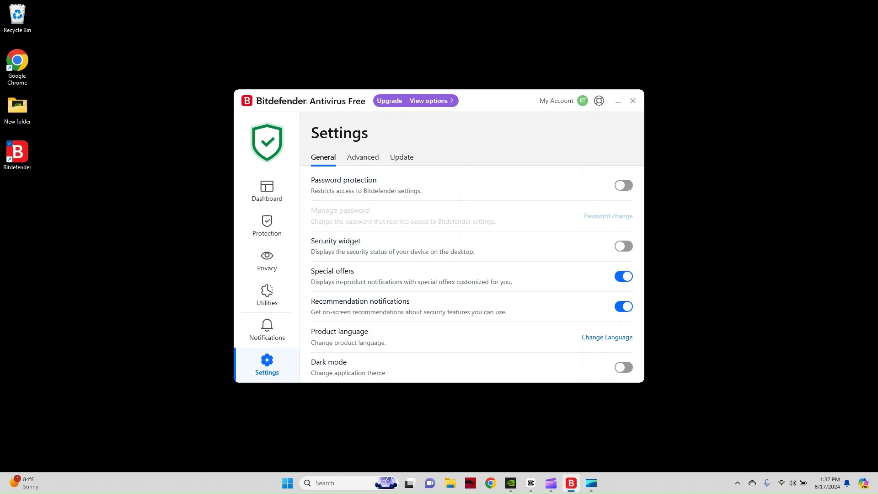
left_click(623, 246)
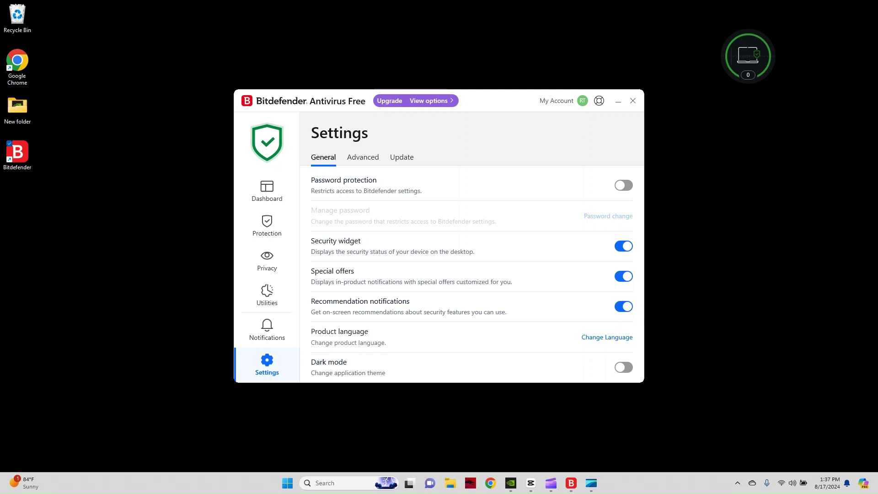
left_click(623, 247)
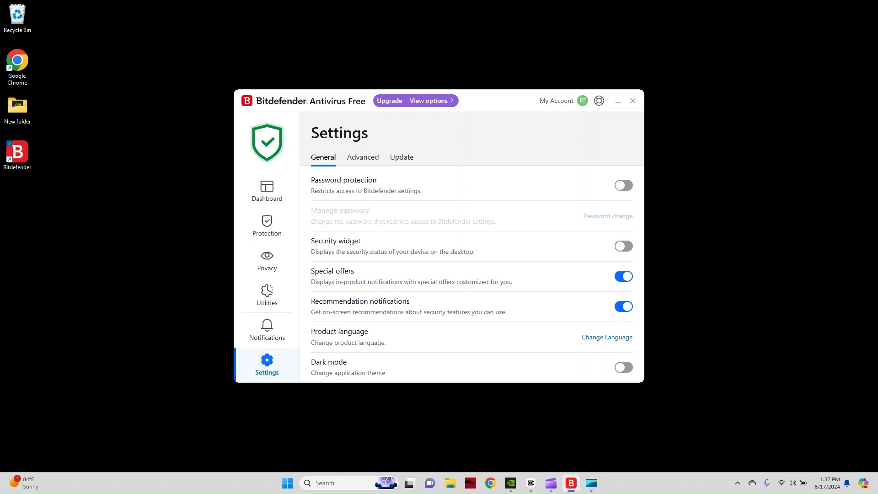
left_click(623, 276)
left_click(624, 307)
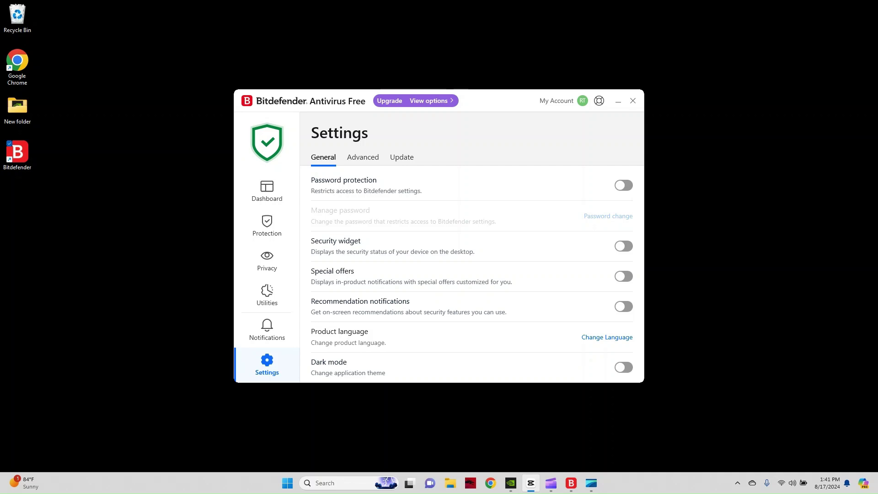
From Protection > Antivirus, start a new Custom Scan under Manage Scans.
left_click(266, 192)
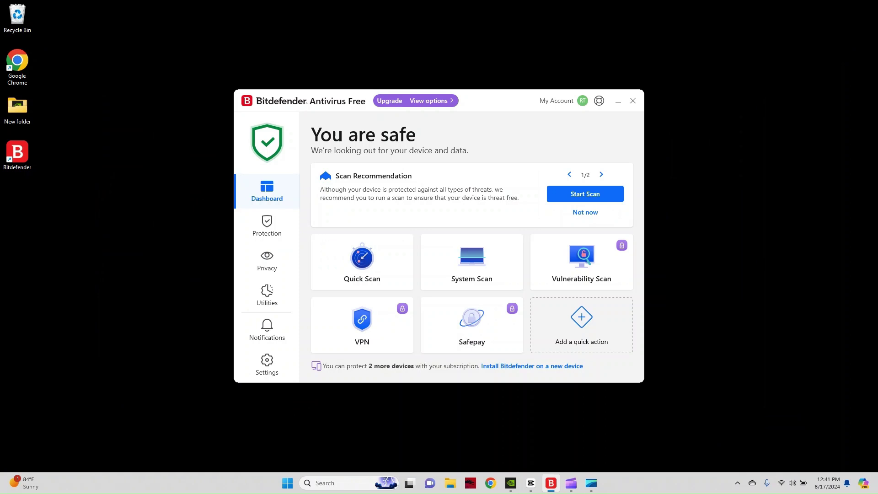
left_click(267, 227)
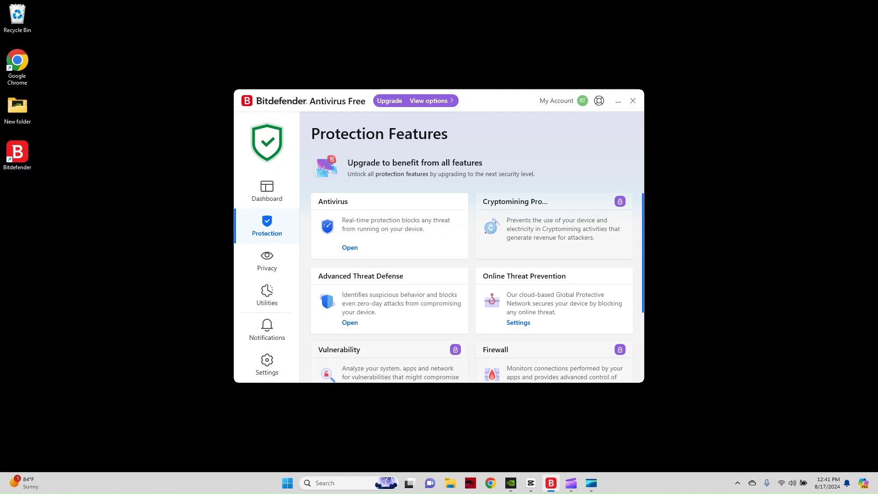
left_click(350, 248)
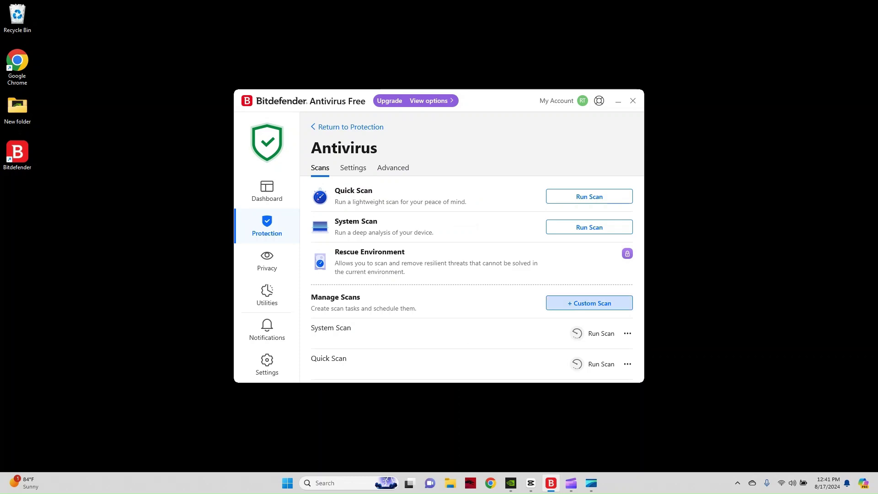
left_click(589, 303)
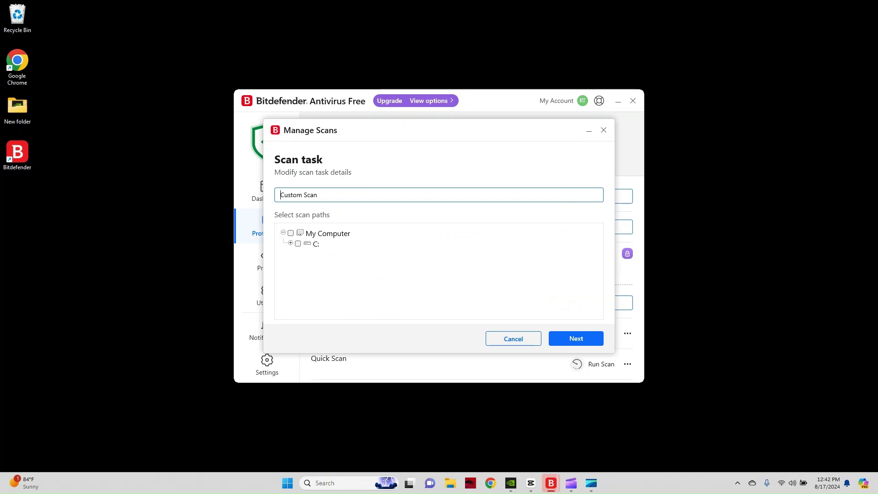
Set the Custom Scan path to My Computer, review advanced options, and proceed to scheduling.
left_click(290, 233)
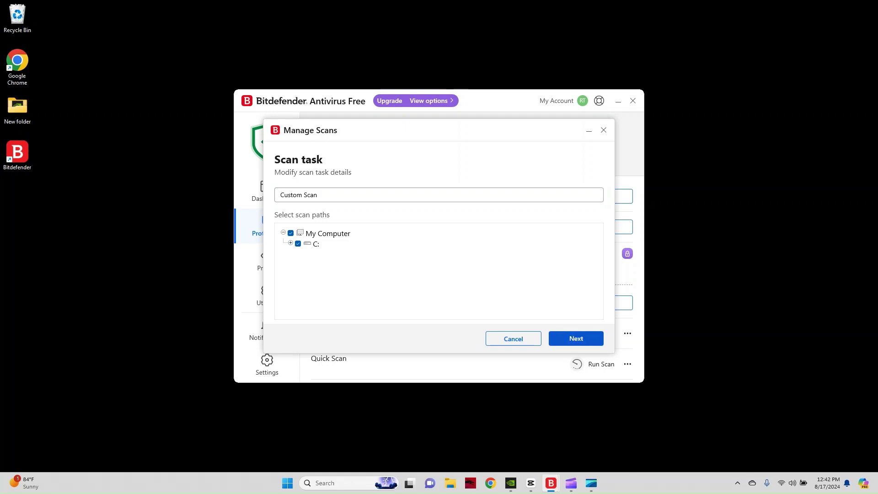
left_click(576, 339)
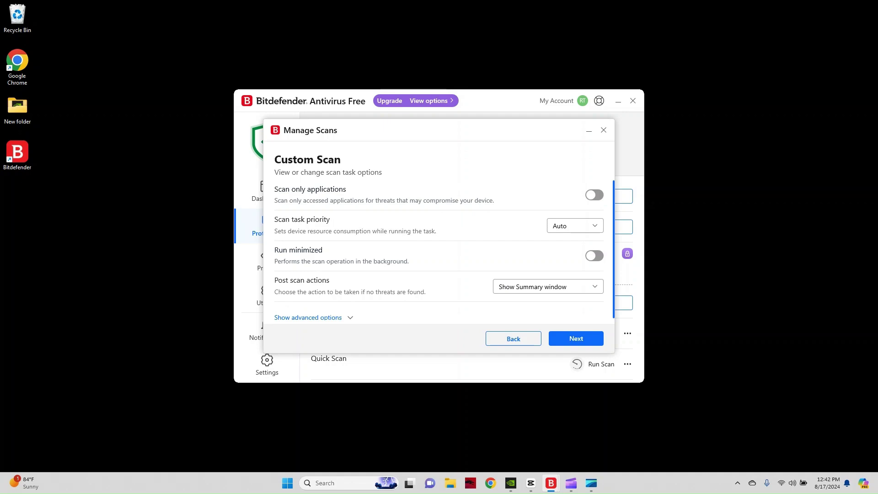
scroll(440, 252, "down", 1)
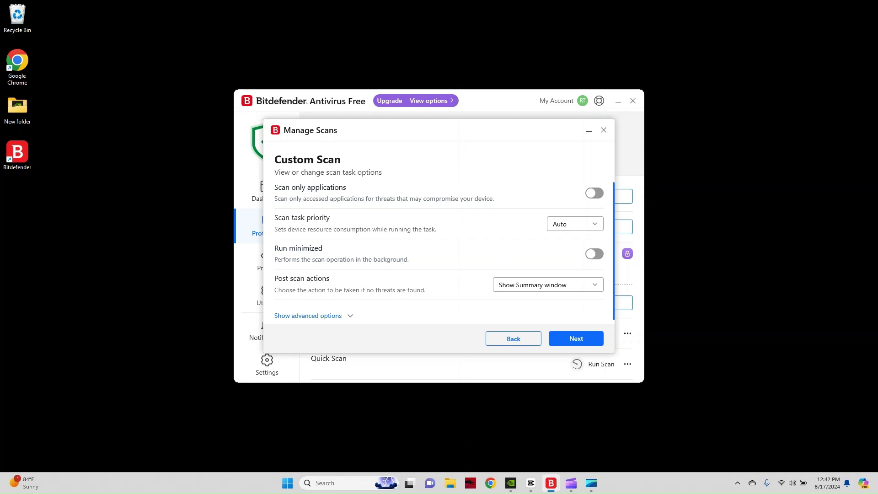
left_click(308, 315)
scroll(308, 316, "down", 3)
scroll(439, 252, "down", 3)
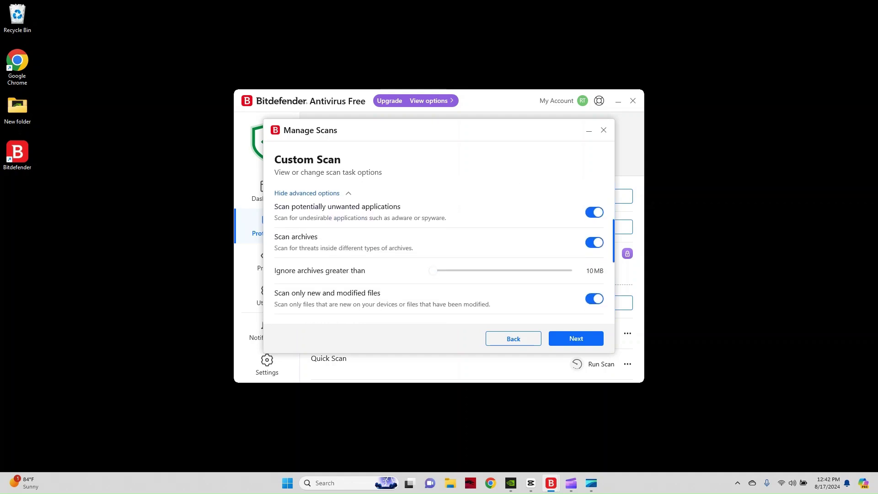
scroll(439, 251, "down", 1)
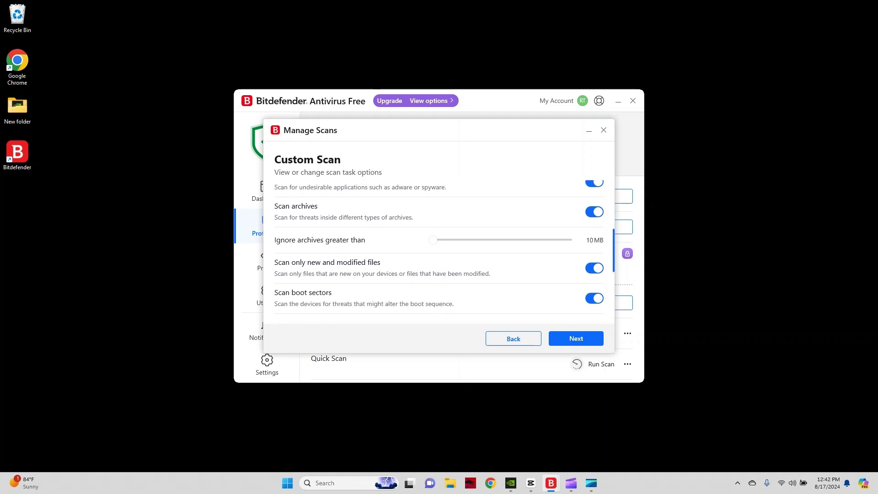
left_click(576, 338)
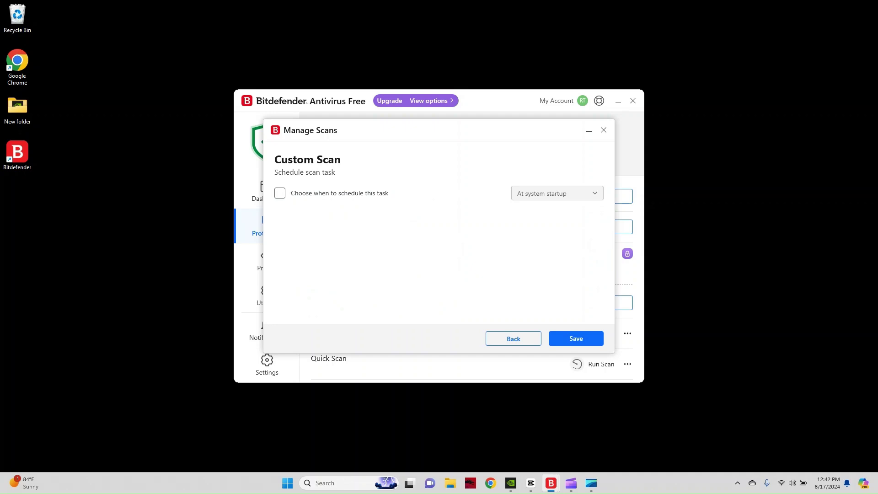
Schedule the Custom Scan weekly on Sunday at 00:00 and save the task.
left_click(280, 193)
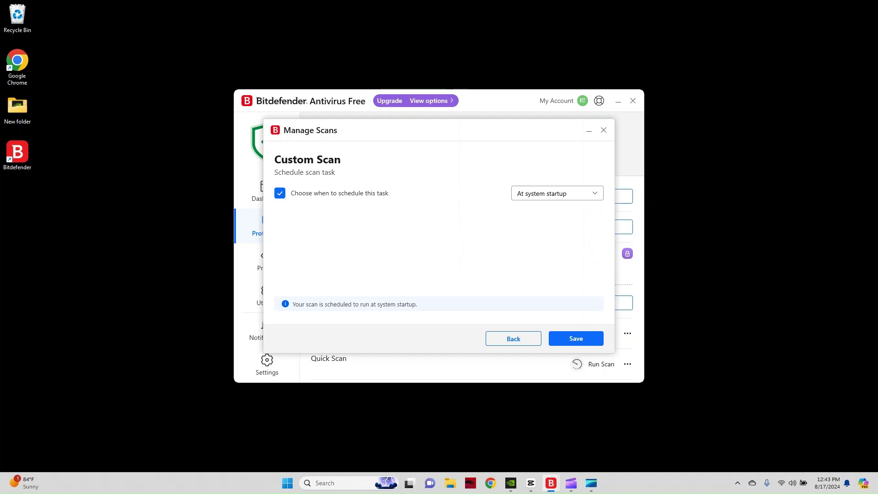
key("alt+Down")
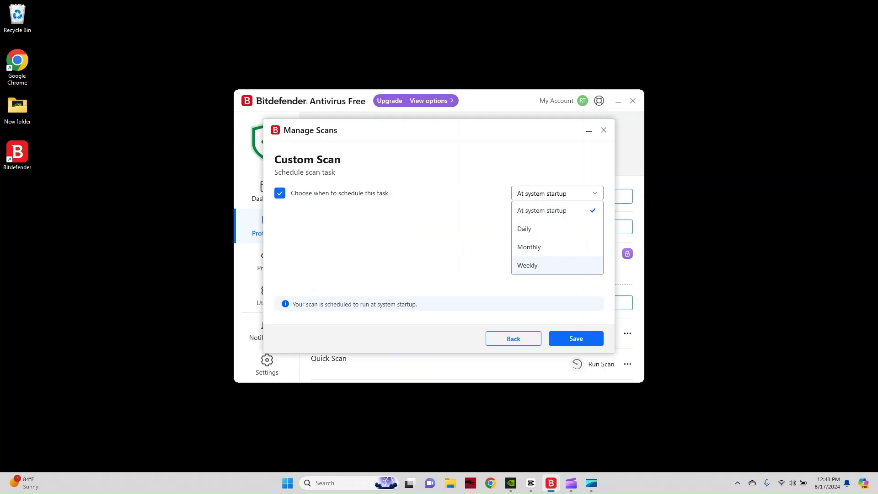
key("Return")
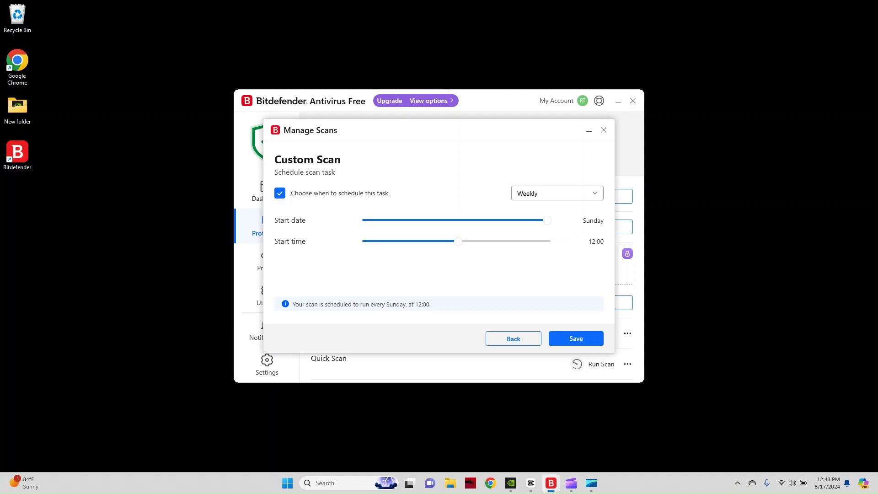
key("Home")
key("Return")
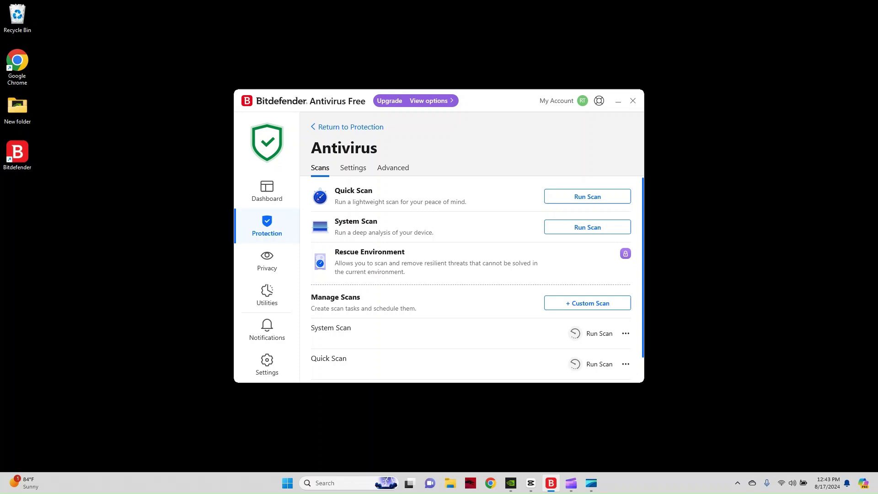
Return to the Dashboard from the left sidebar.
left_click(267, 191)
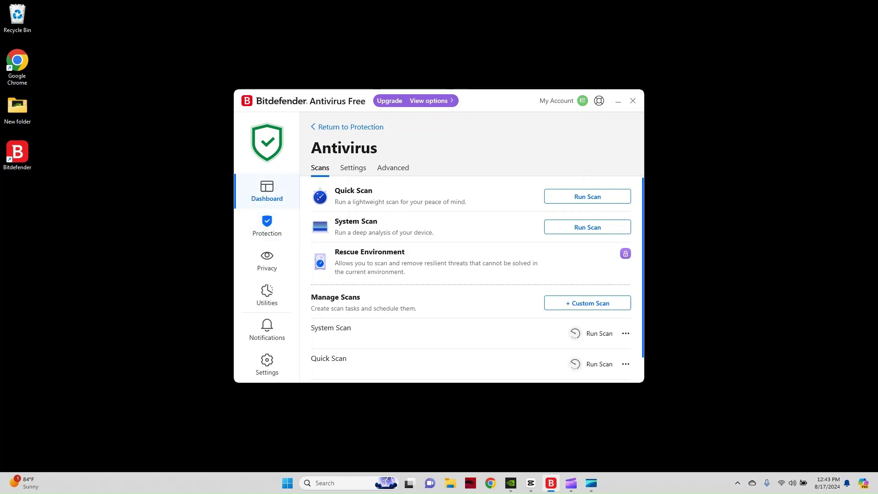